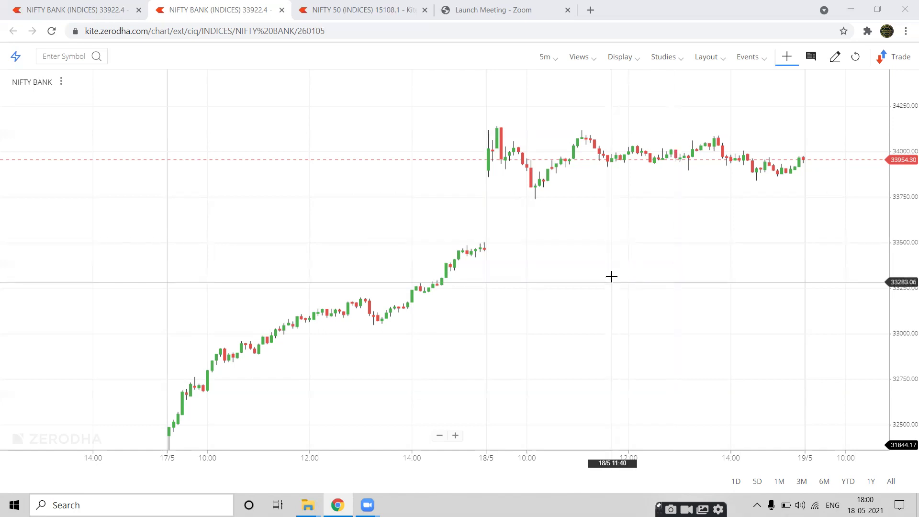
Step: Outline the 10/5 price range freehand on the Nifty Bank chart and trace the decline from it to 17/5
scroll(611, 275, down, 3)
scroll(551, 335, down, 1)
drag(546, 340, 666, 315)
scroll(666, 315, down, 5)
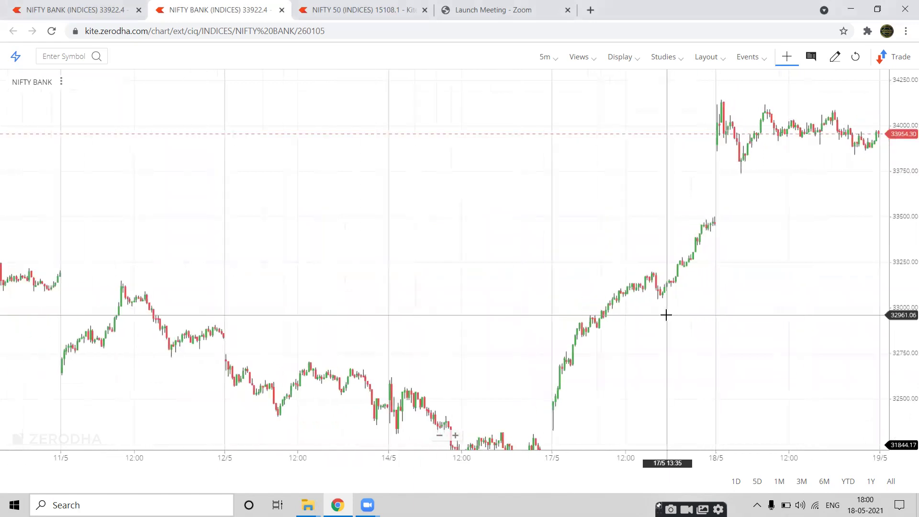
scroll(666, 314, up, 2)
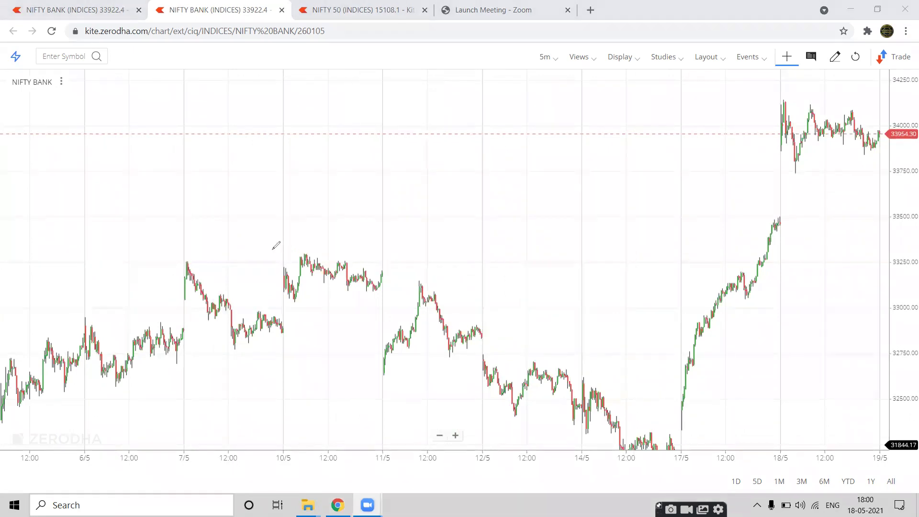
mouse_move(270, 249)
mouse_down()
mouse_move(401, 256)
mouse_move(397, 319)
mouse_move(276, 310)
mouse_move(266, 237)
mouse_move(298, 245)
mouse_up()
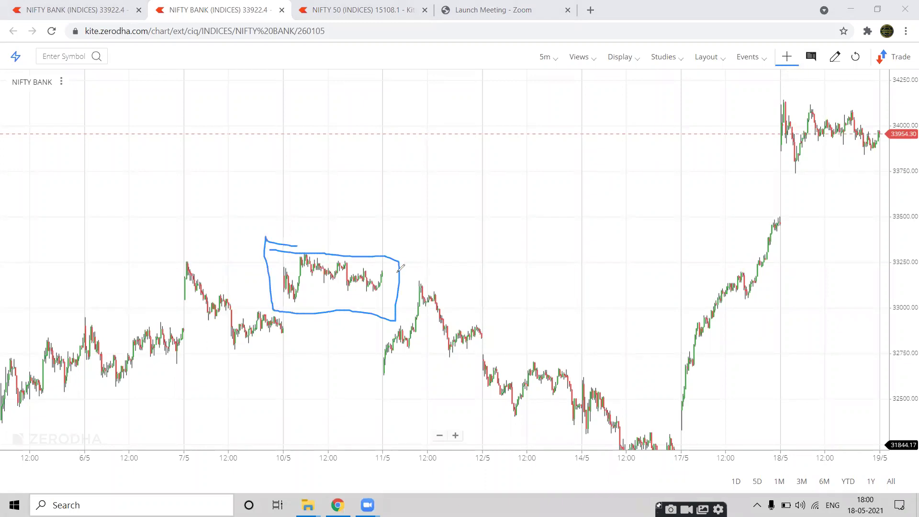
mouse_move(379, 269)
mouse_down()
mouse_move(412, 269)
mouse_move(485, 301)
mouse_move(693, 444)
mouse_up()
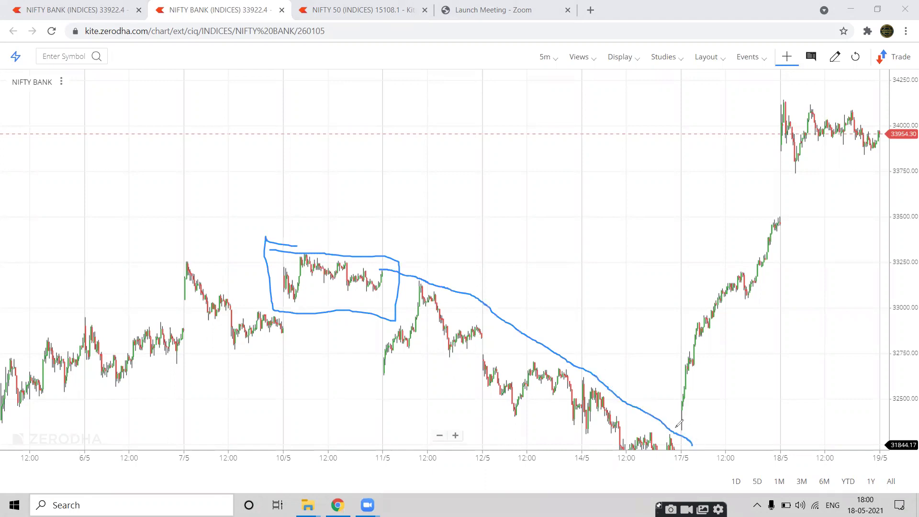
Step: Trace the 17/5 rise freehand and mark the gap up at the 18/5 open
mouse_move(679, 431)
mouse_down()
mouse_move(772, 356)
mouse_move(812, 287)
mouse_move(862, 246)
mouse_up()
key(ctrl+z)
key(ctrl+z)
mouse_move(676, 416)
mouse_down()
mouse_move(693, 320)
mouse_move(765, 211)
mouse_up()
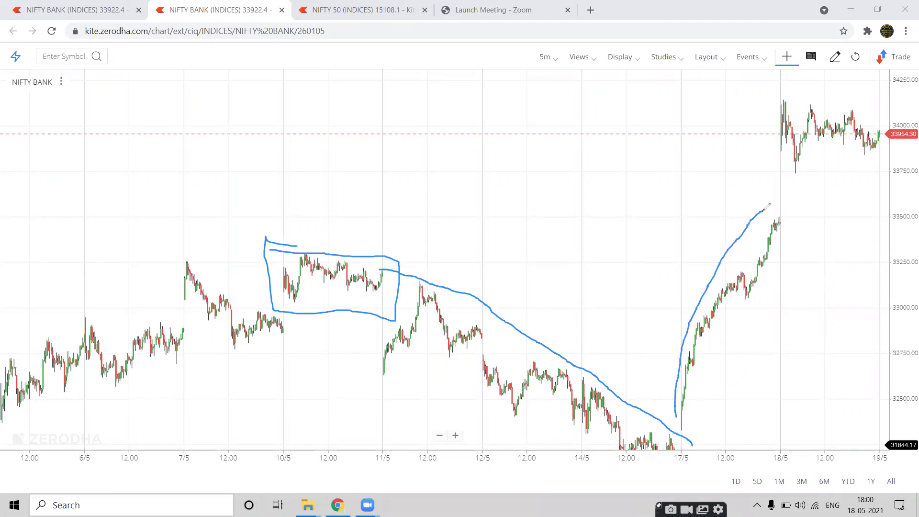
drag(774, 155, 779, 210)
Step: Undo all the freehand annotations on the Nifty Bank chart
key(ctrl+z)
key(ctrl+z)
key(ctrl+z)
key(ctrl+z)
key(ctrl+z)
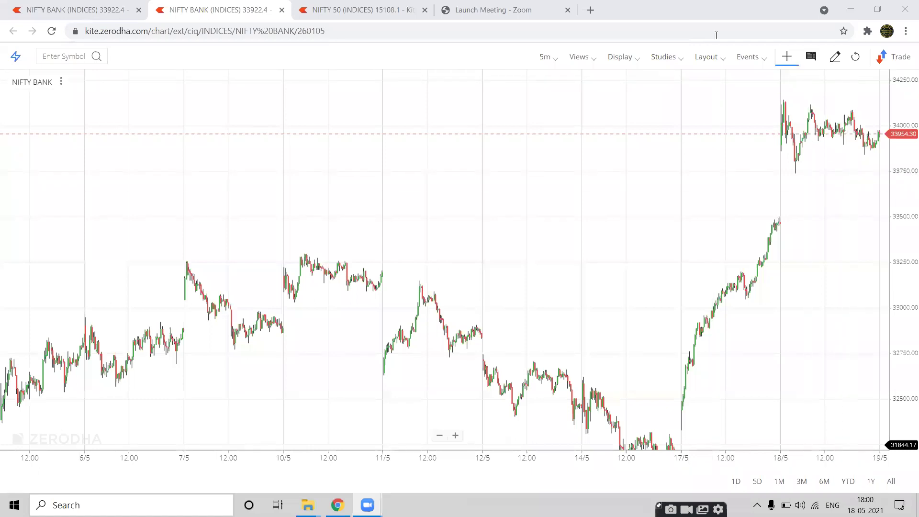
Step: Box the 18/5 trading range freehand and sketch an upward and a downward breakout path from it
drag(841, 96, 670, 95)
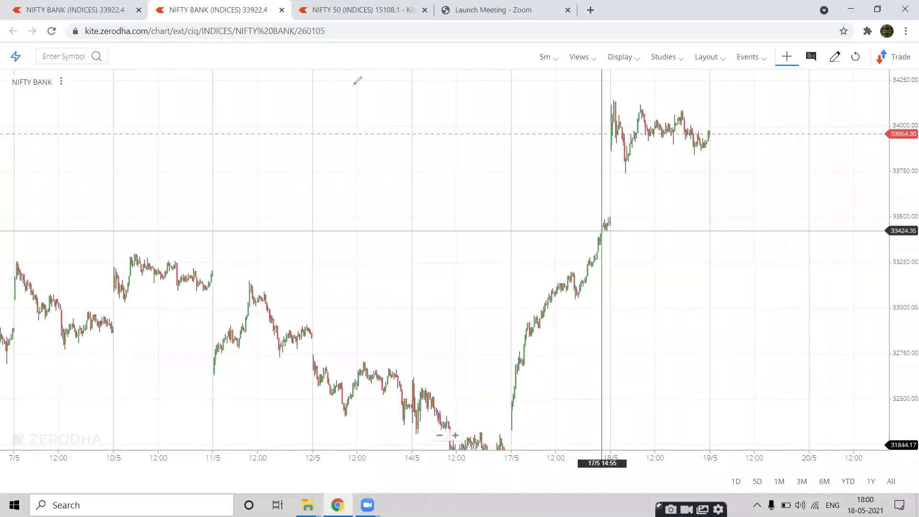
mouse_move(612, 97)
mouse_down()
mouse_move(728, 98)
mouse_move(724, 173)
mouse_move(607, 179)
mouse_move(604, 98)
mouse_move(619, 97)
mouse_up()
mouse_move(711, 120)
mouse_down()
mouse_move(720, 108)
mouse_move(790, 84)
mouse_up()
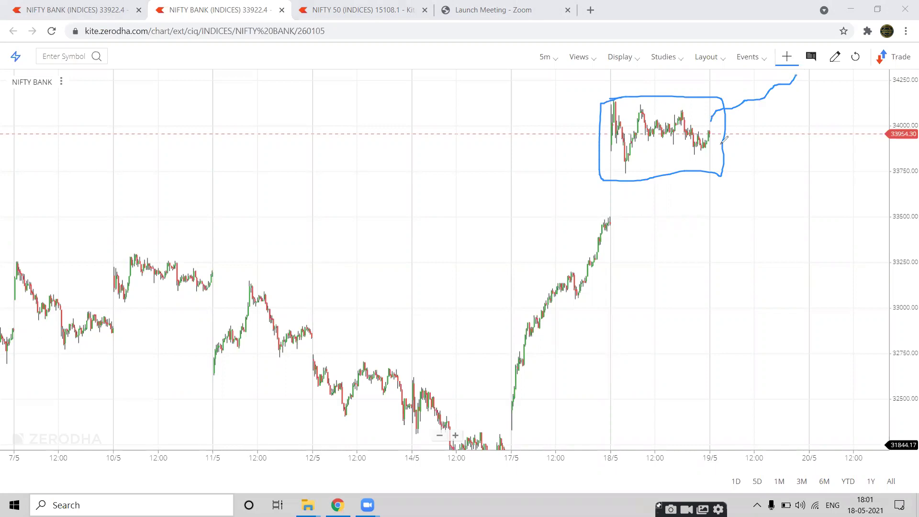
mouse_move(712, 156)
mouse_down()
mouse_move(751, 213)
mouse_move(812, 243)
mouse_move(810, 259)
mouse_up()
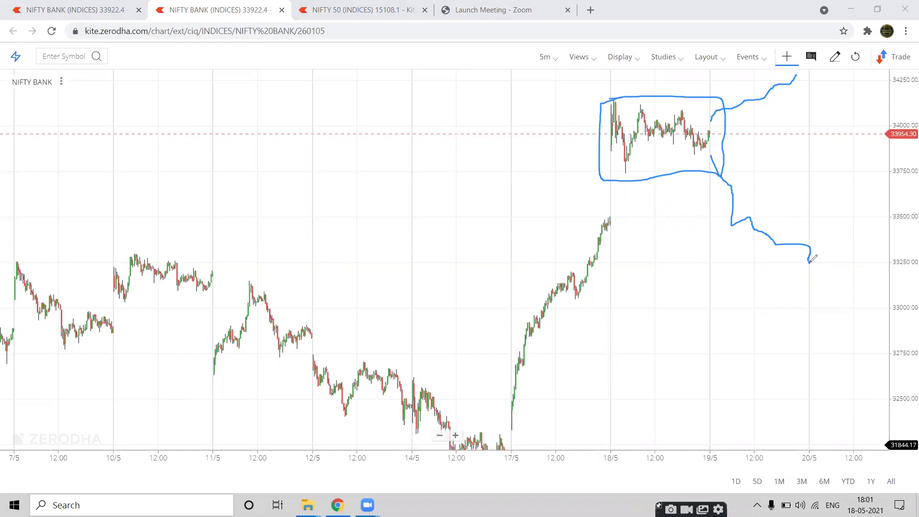
Step: Undo the freehand box and both breakout paths
key(ctrl+z)
key(ctrl+z)
key(ctrl+z)
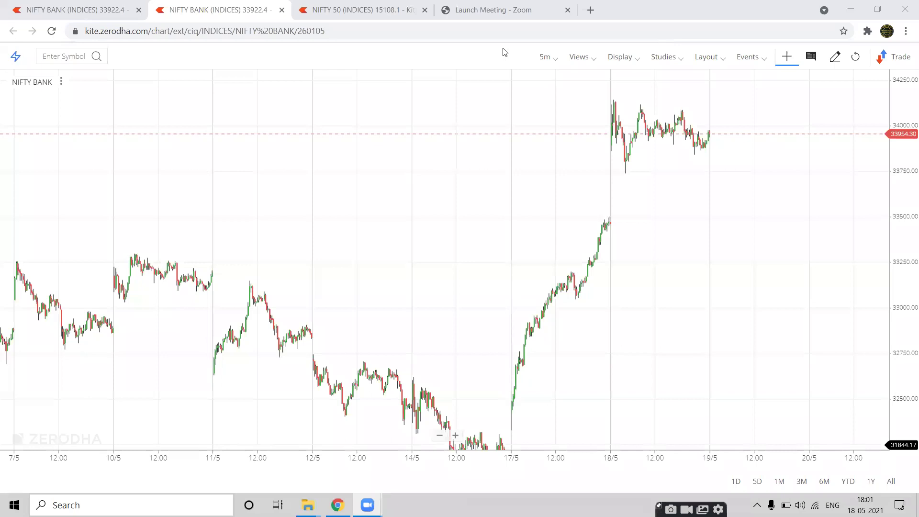
Step: Switch to the Nifty 50 chart and delete its horizontal line at 15042.29
click(381, 17)
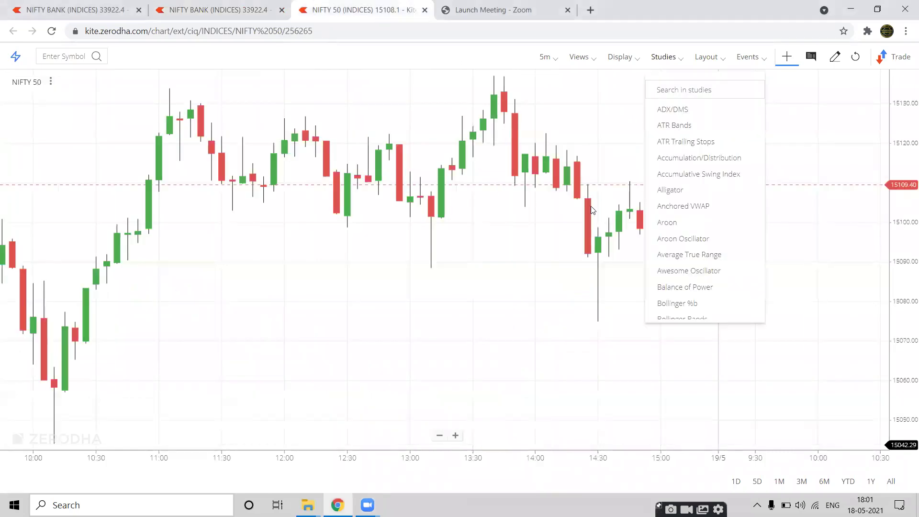
scroll(323, 281, down, 5)
scroll(324, 281, down, 5)
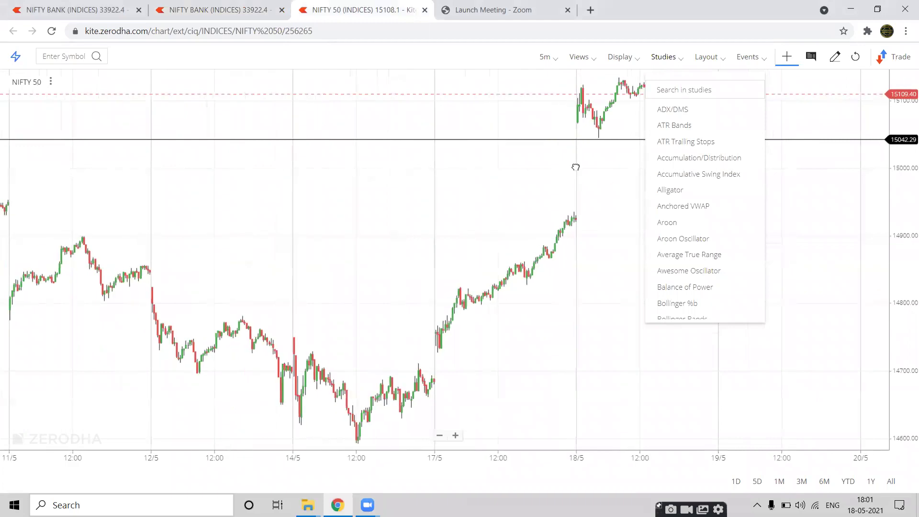
click(576, 168)
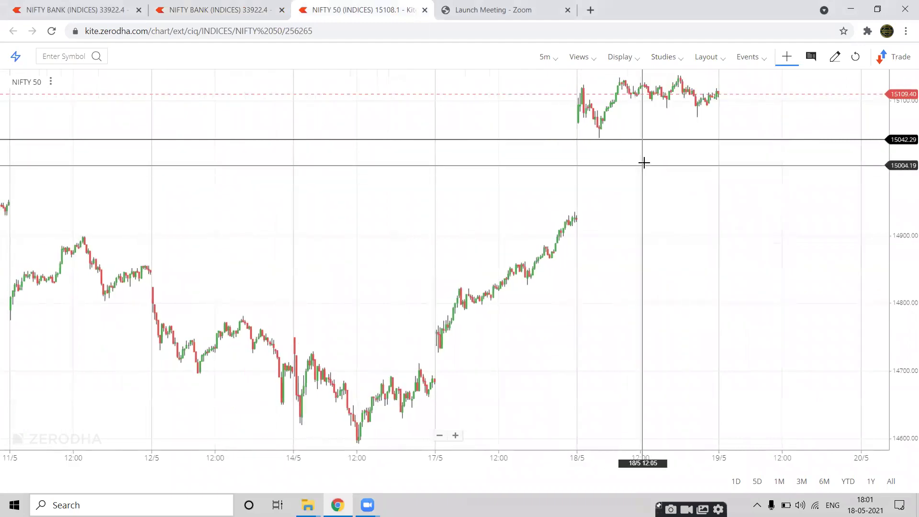
right_click(656, 143)
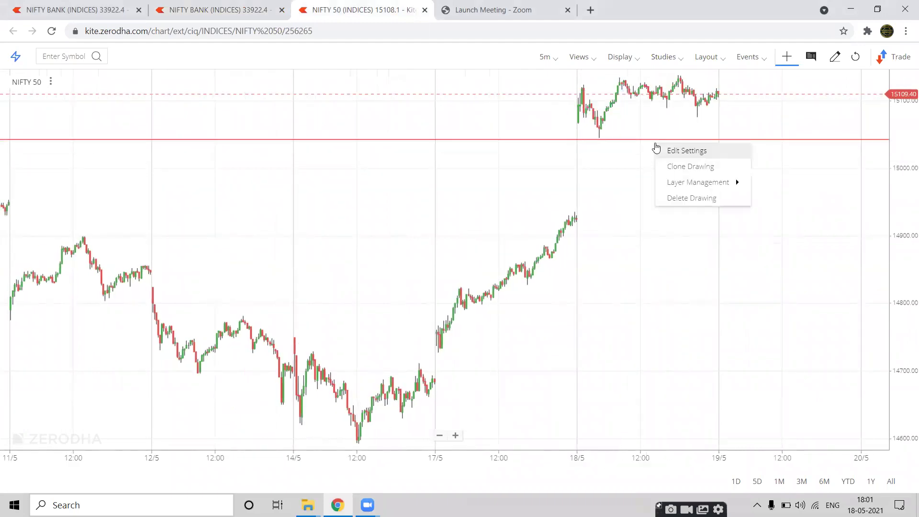
click(678, 197)
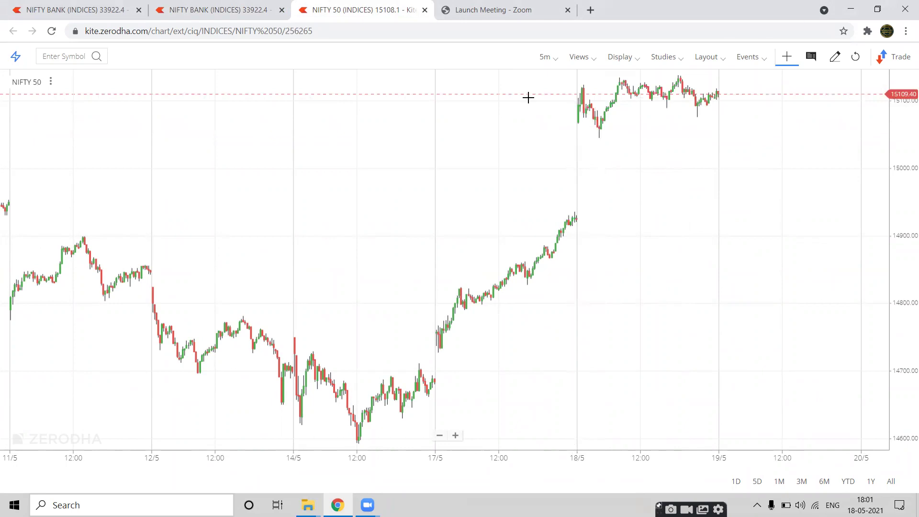
Step: Return to the Nifty Bank chart and set its interval to 15 minutes
click(250, 7)
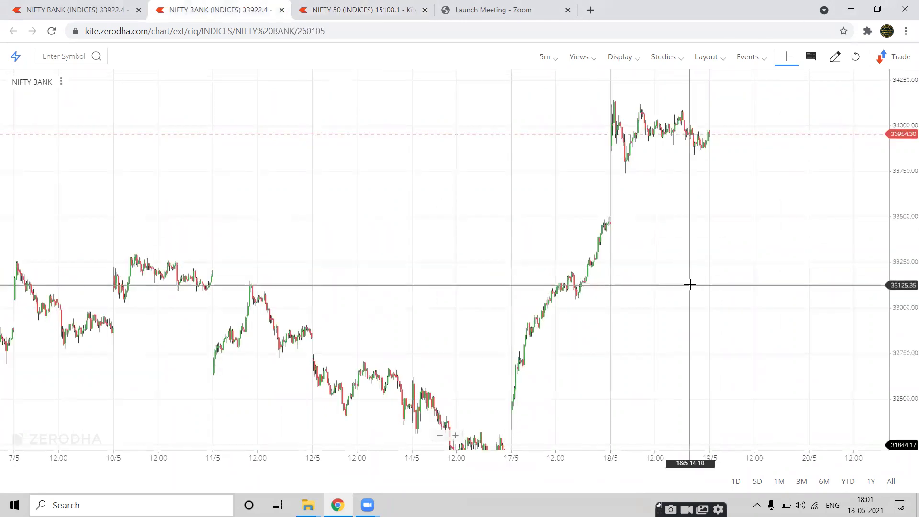
scroll(690, 284, down, 6)
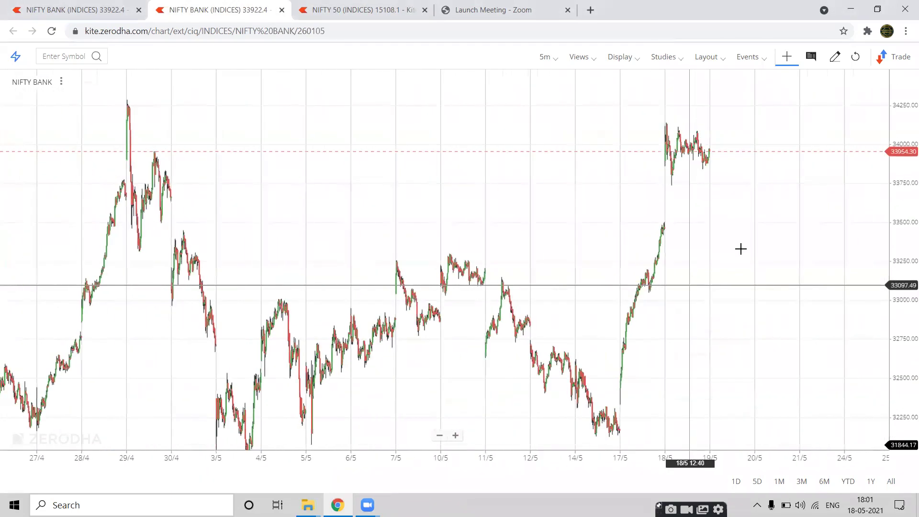
click(550, 62)
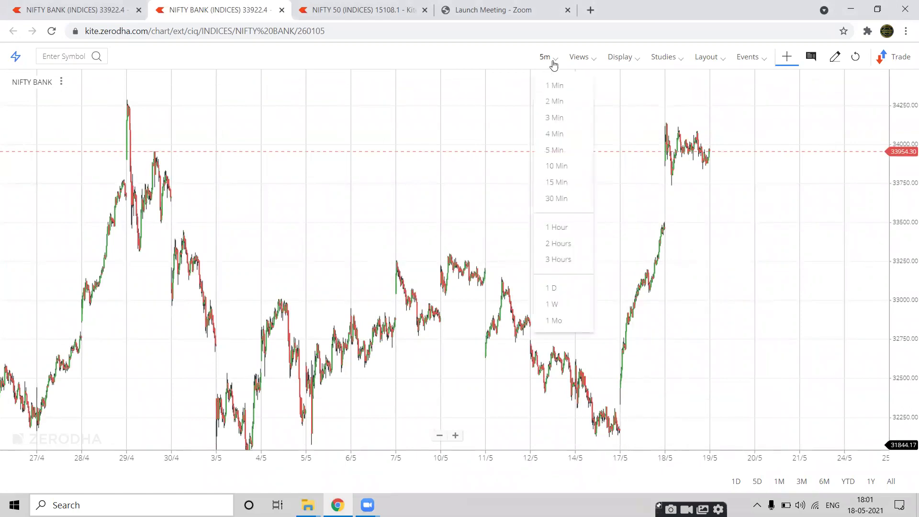
click(555, 183)
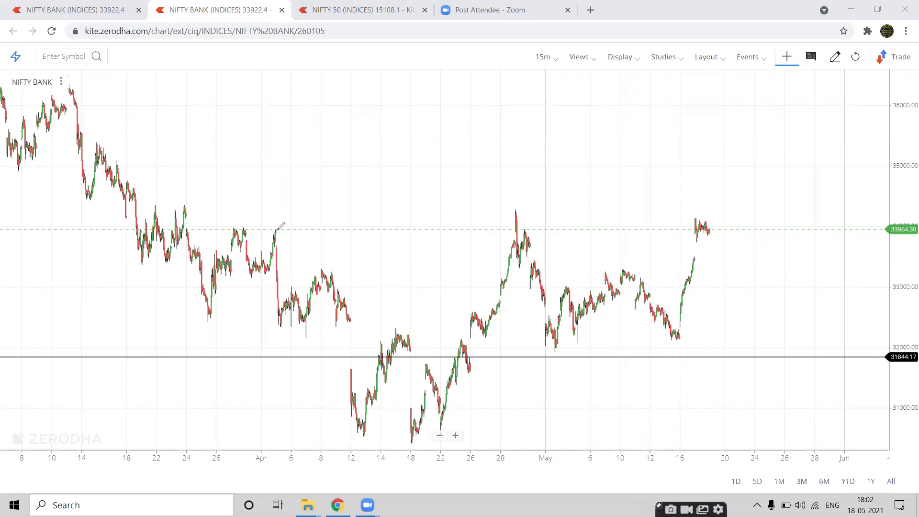
Step: Mark the March and April peaks near 34000 freehand, sketch a resistance level across the chart, and undo it
mouse_move(272, 229)
mouse_down()
mouse_move(283, 238)
mouse_move(276, 227)
mouse_up()
mouse_move(243, 211)
mouse_down()
mouse_move(230, 224)
mouse_move(239, 216)
mouse_up()
drag(188, 229, 190, 230)
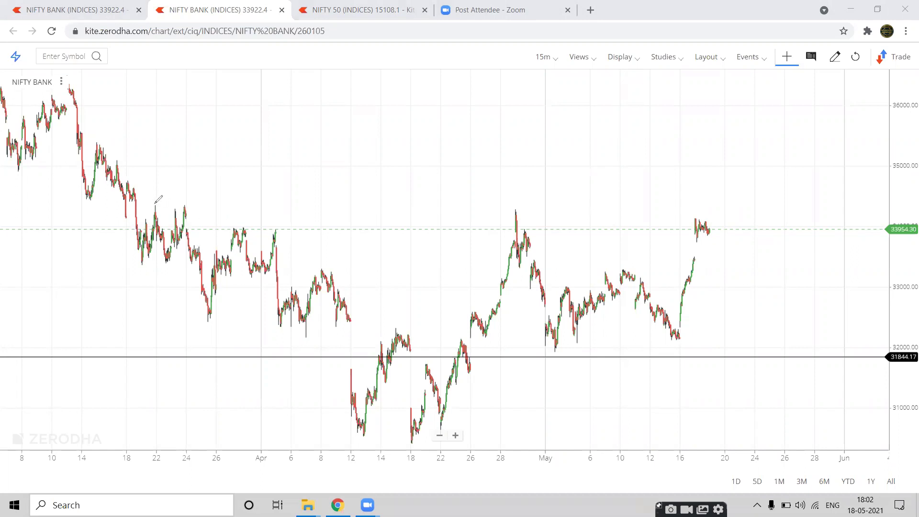
drag(154, 206, 869, 209)
key(ctrl+z)
Step: Delete the horizontal line at 31844.17 from the Nifty Bank chart
right_click(749, 363)
click(771, 416)
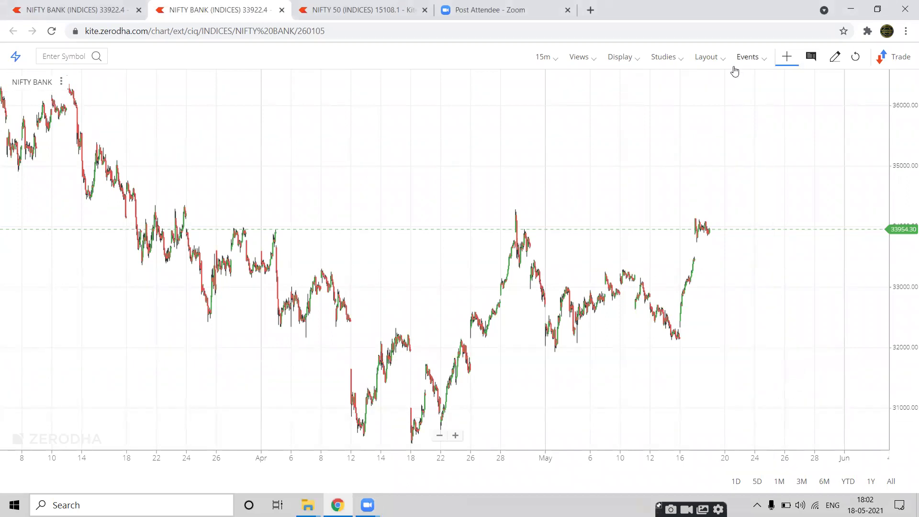
Step: Draw horizontal lines at 34352.35, 34140.65, 34257.08, 33738.42 and 33494.96 on the Nifty Bank chart
click(835, 57)
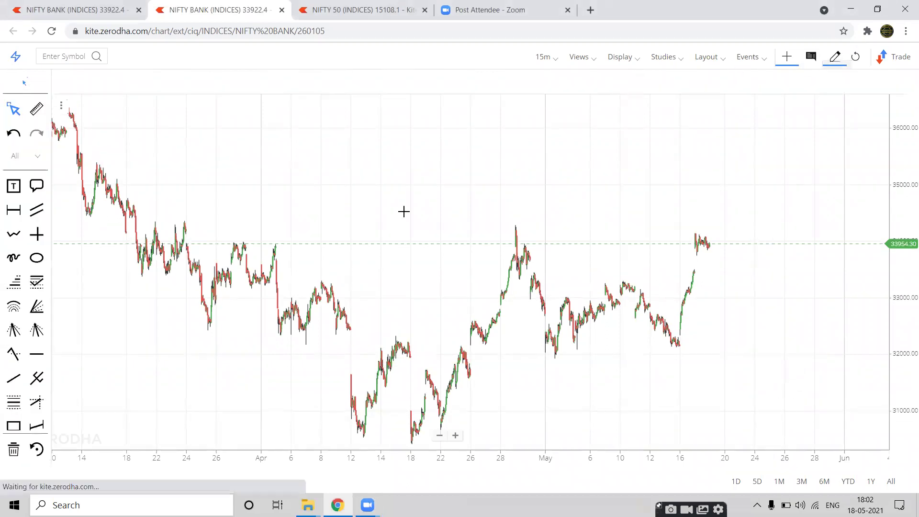
click(36, 354)
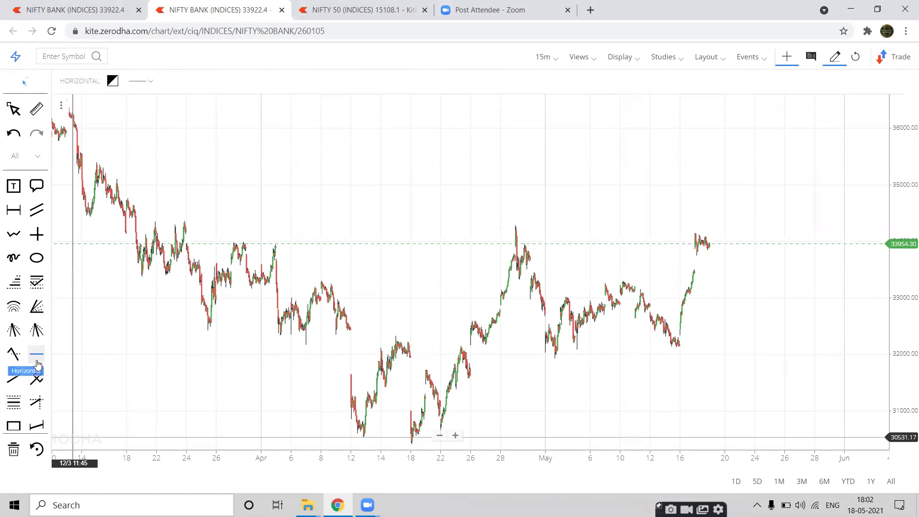
click(259, 221)
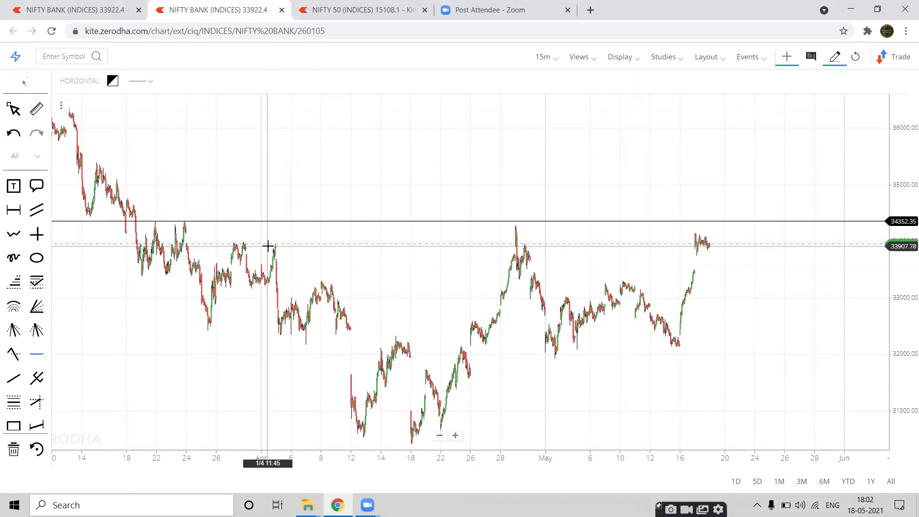
click(308, 232)
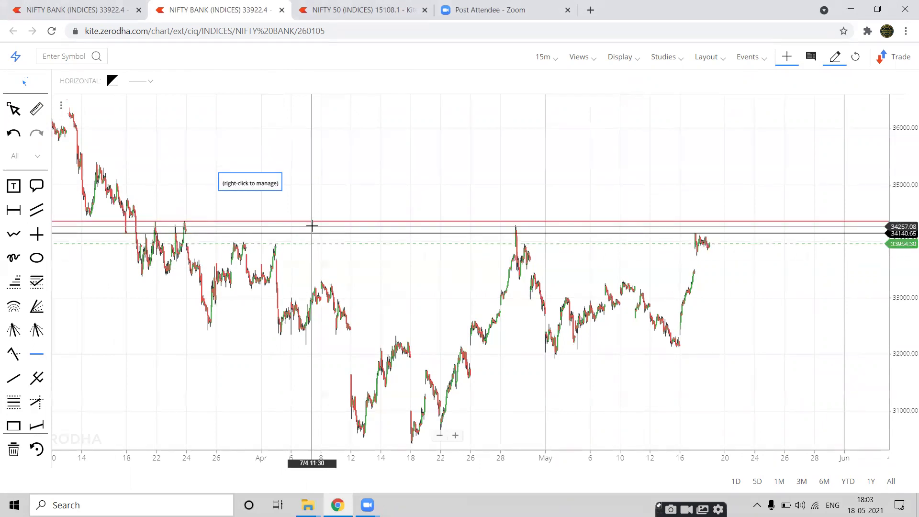
click(312, 226)
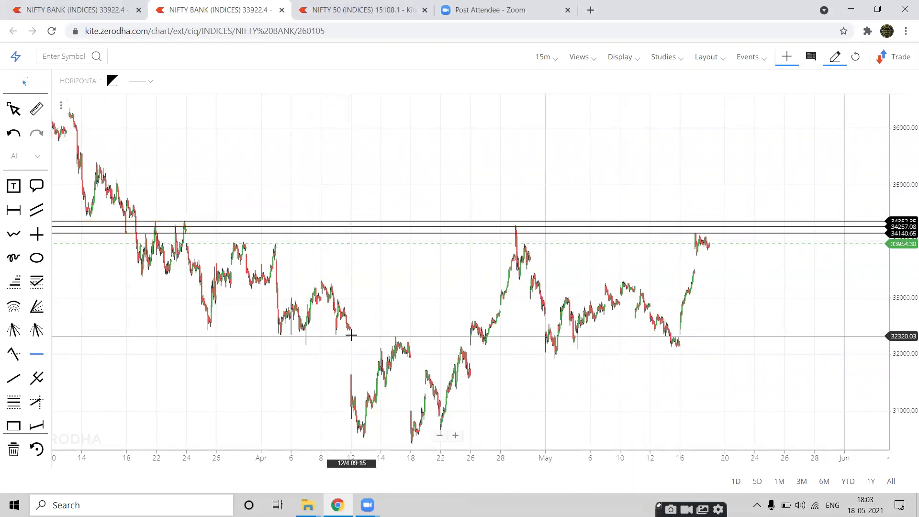
click(372, 255)
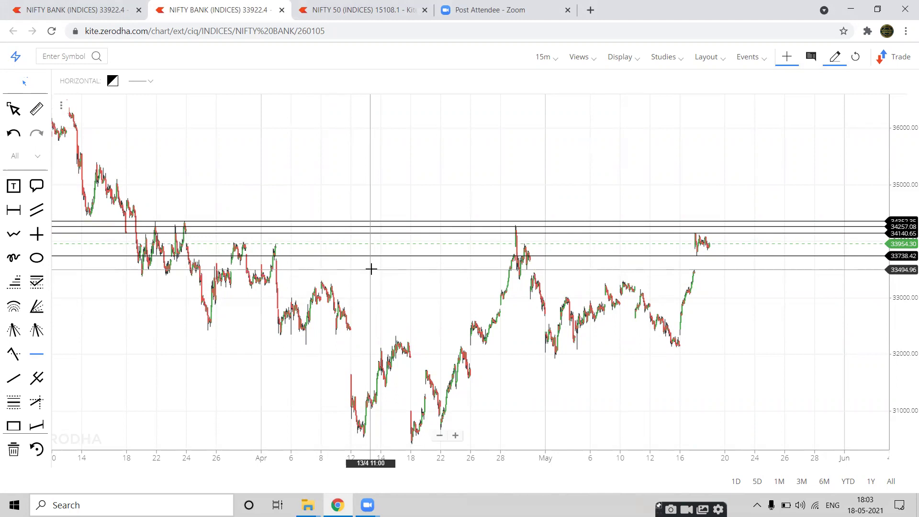
click(371, 269)
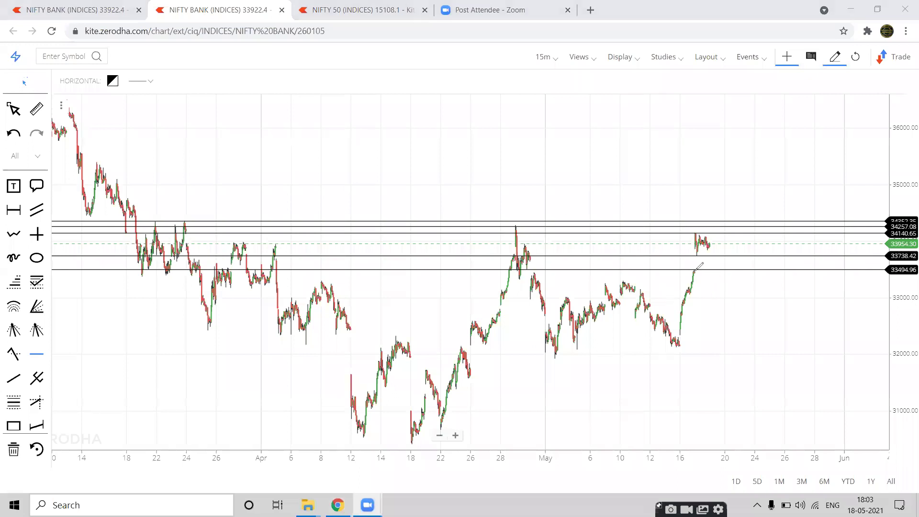
Step: Circle freehand the places where the price meets the 33494.96 line
click(699, 267)
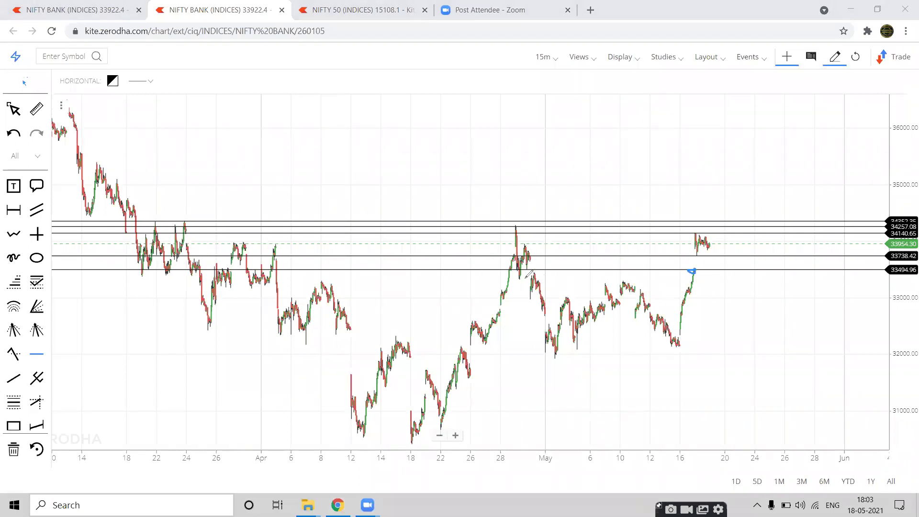
mouse_move(538, 268)
mouse_down()
mouse_move(517, 271)
mouse_move(537, 271)
mouse_move(529, 268)
mouse_up()
mouse_move(214, 269)
mouse_down()
mouse_move(228, 274)
mouse_move(232, 265)
mouse_move(142, 268)
mouse_move(143, 278)
mouse_move(153, 267)
mouse_move(143, 266)
mouse_up()
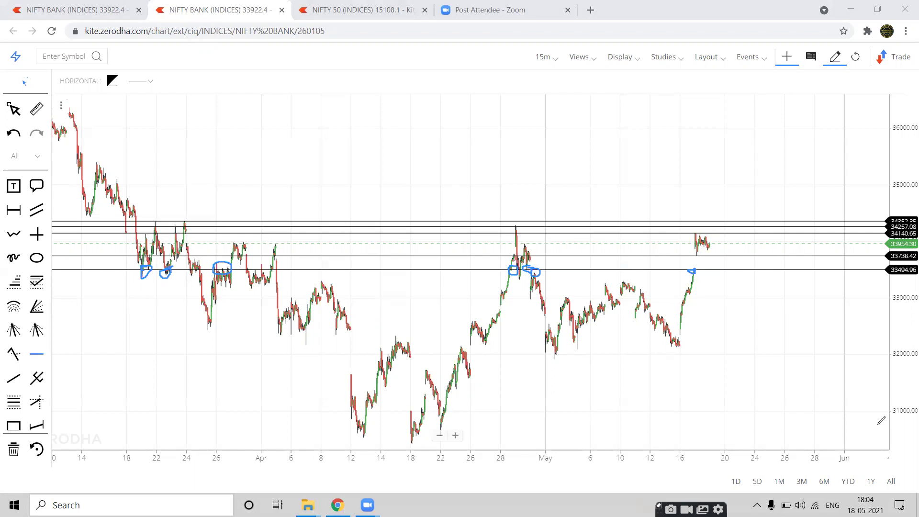
click(788, 300)
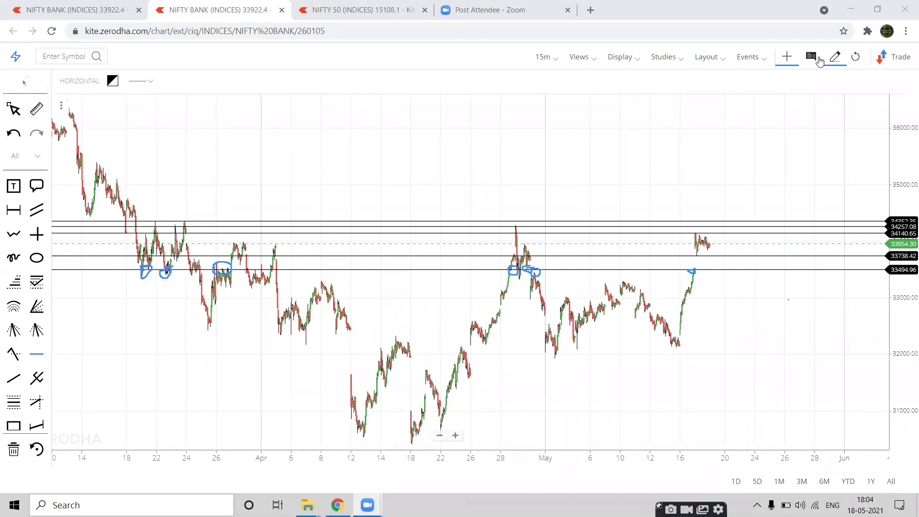
Step: Draw a horizontal line at 33272.68 on the Nifty Bank chart and one at 15042.29 on the Nifty 50 chart
click(597, 282)
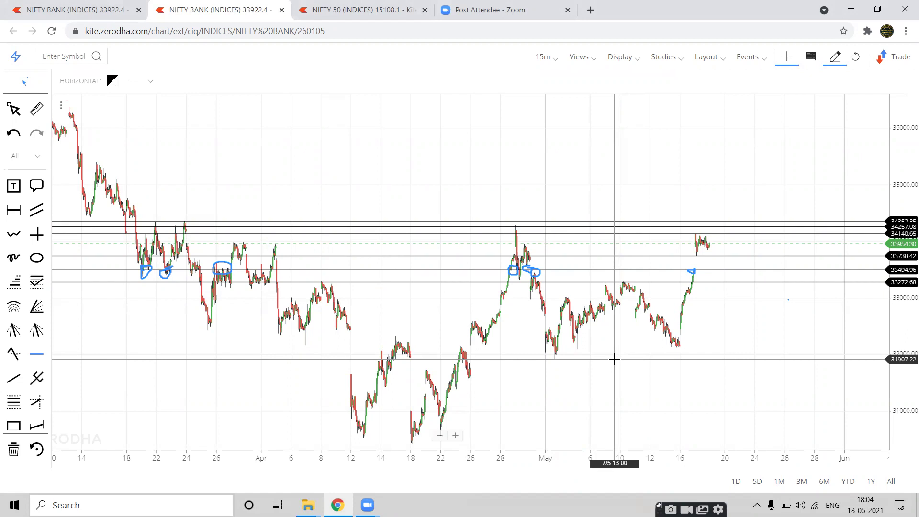
click(324, 4)
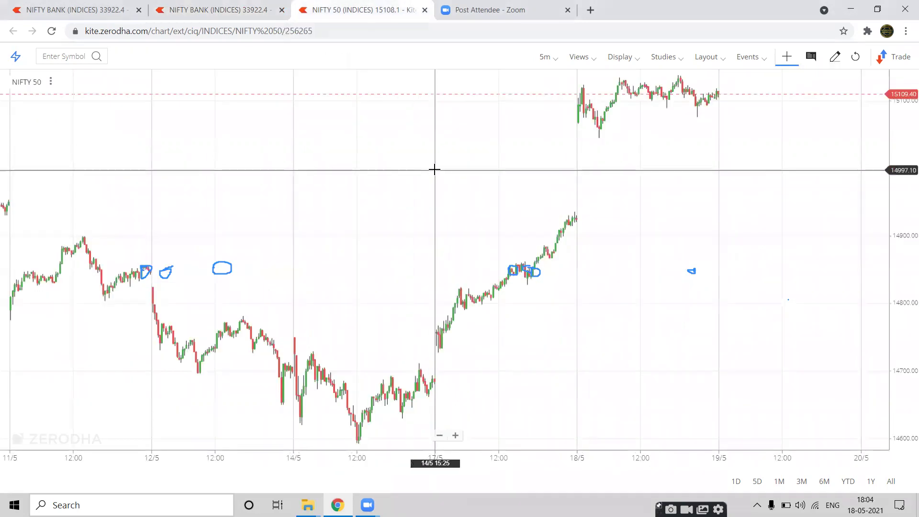
click(458, 139)
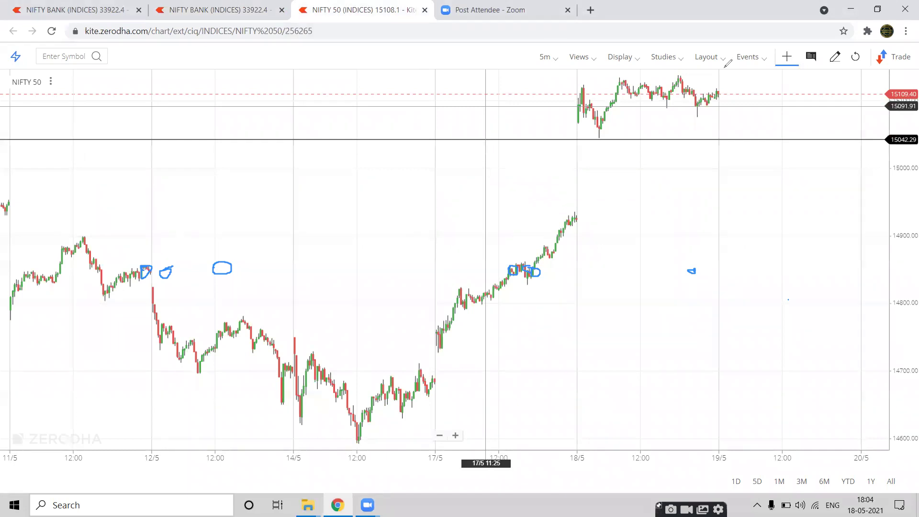
Step: Erase the freehand marks around the 14850 level on the Nifty 50 chart
drag(538, 268, 508, 268)
drag(225, 266, 164, 265)
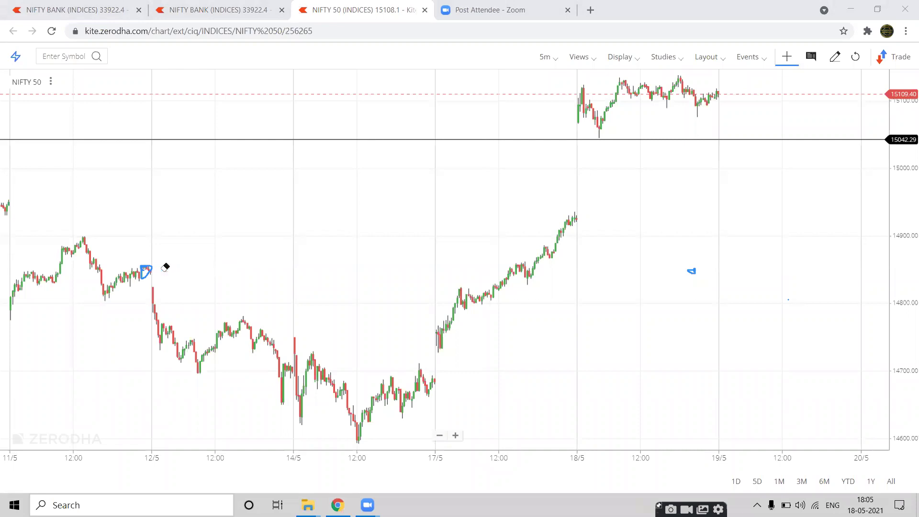
click(149, 268)
click(695, 268)
Step: Sketch a freehand falling path from the 18/5 low on the 15042.29 line, and undo it
key(p)
drag(599, 137, 664, 191)
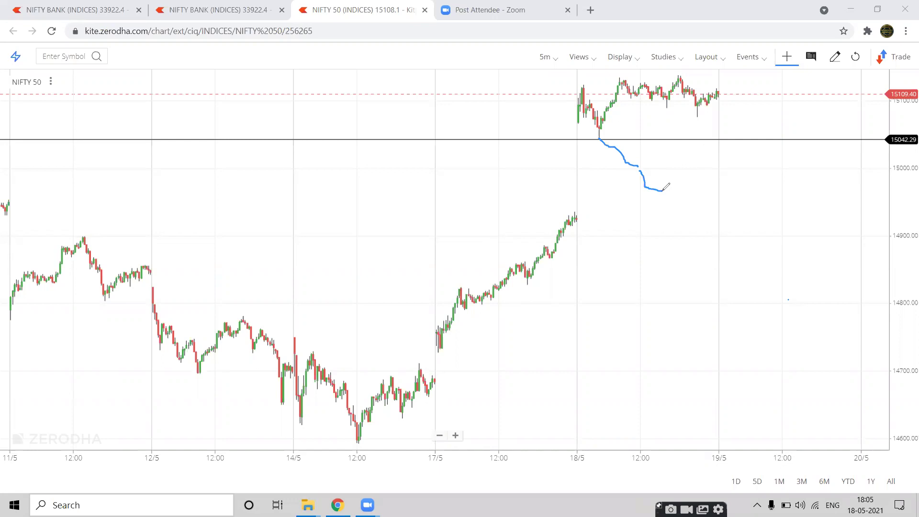
key(ctrl+z)
key(ctrl+z)
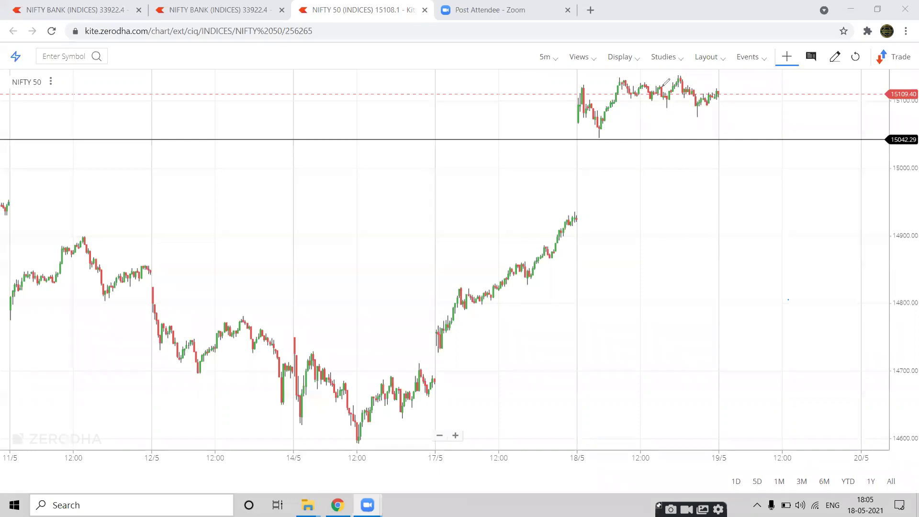
Step: Delete the horizontal line at 15042.29 and draw a new one at 15041.89 on the Nifty 50 chart
right_click(677, 142)
click(709, 196)
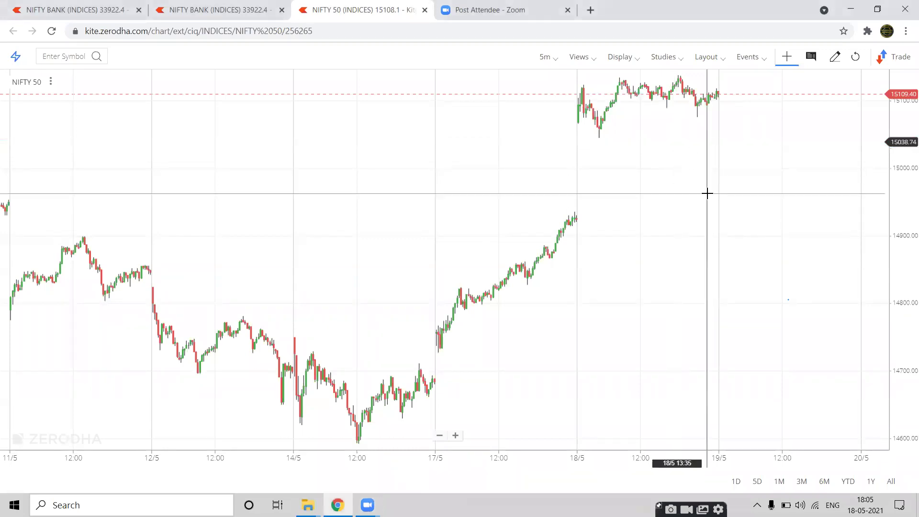
scroll(657, 231, down, 10)
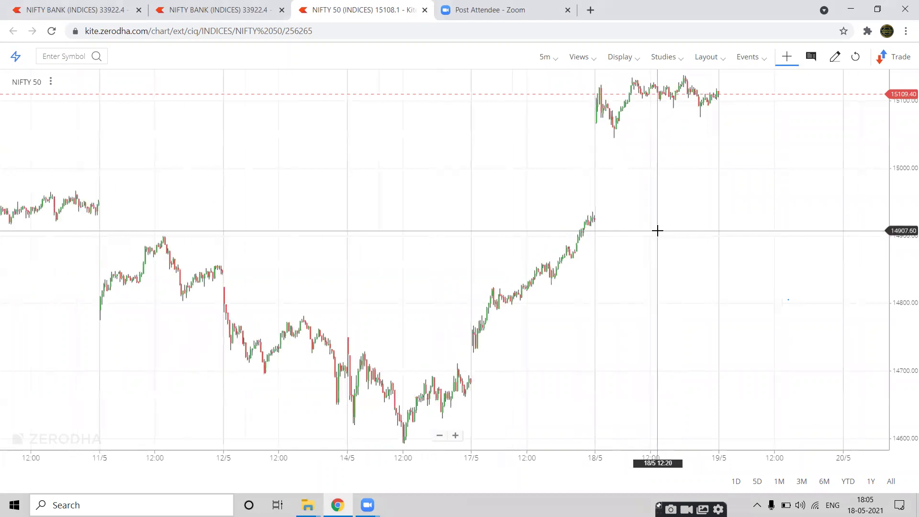
scroll(657, 231, down, 5)
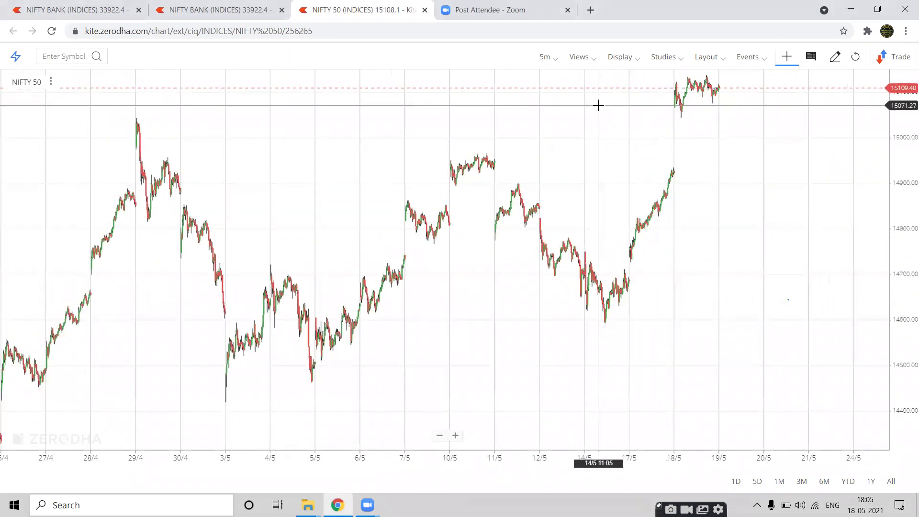
click(835, 61)
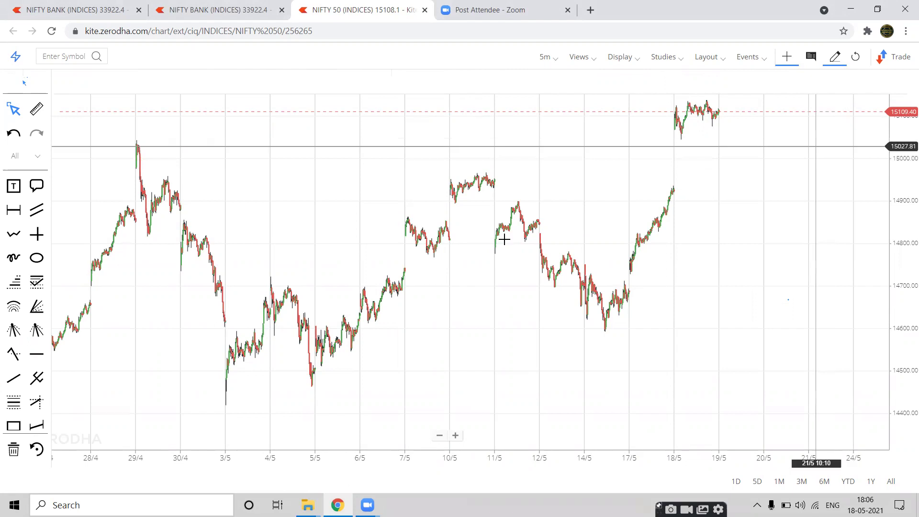
click(37, 354)
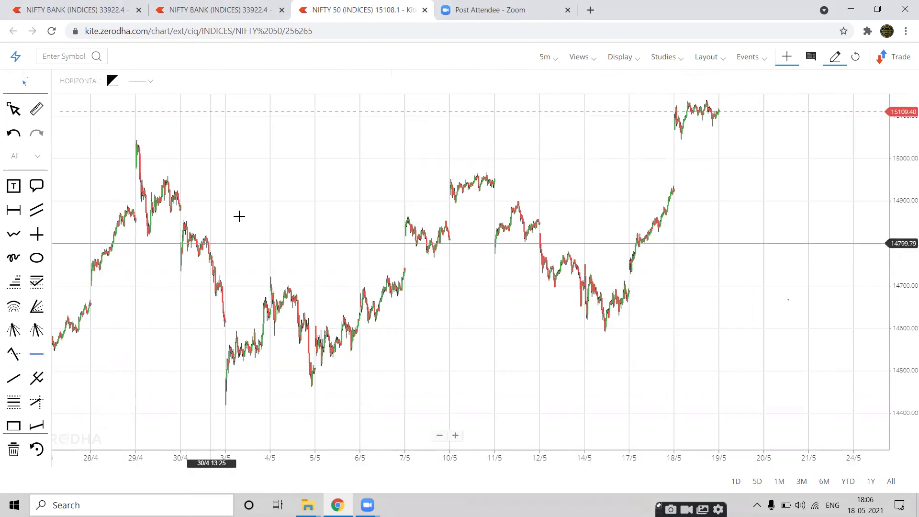
click(308, 140)
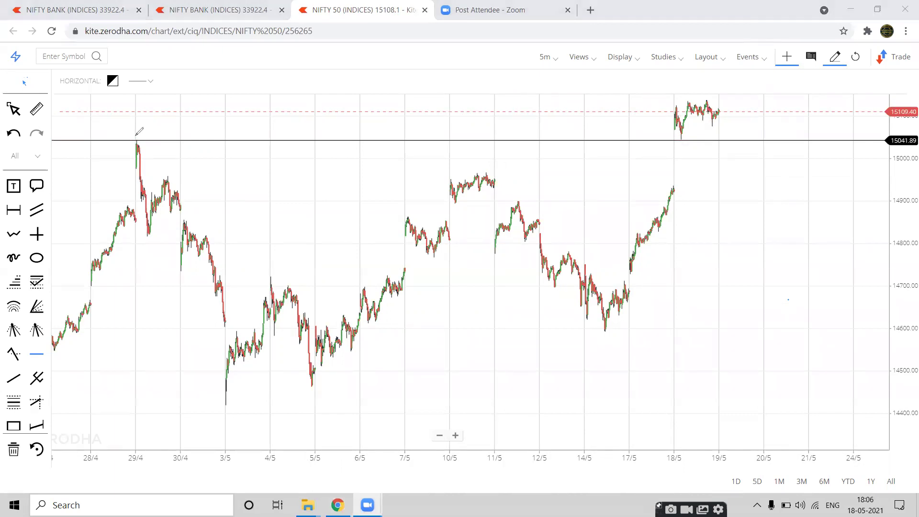
Step: Circle freehand the 29/4 and 18/5 touches of the 15041.89 line and trace the price swings between them
mouse_move(136, 141)
mouse_down()
mouse_move(143, 131)
mouse_move(135, 137)
mouse_up()
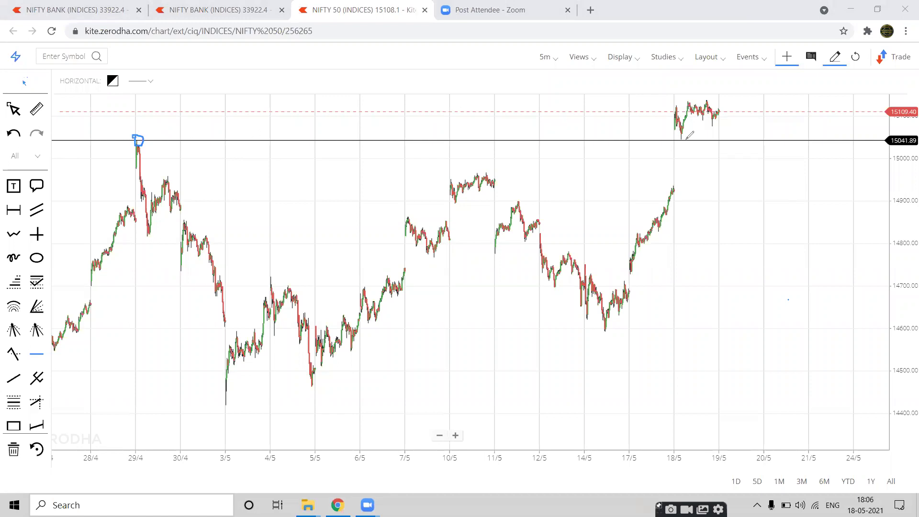
drag(688, 138, 683, 137)
mouse_move(140, 139)
mouse_down()
mouse_move(119, 158)
mouse_move(156, 139)
mouse_move(177, 188)
mouse_move(306, 345)
mouse_move(372, 339)
mouse_move(408, 220)
mouse_move(495, 170)
mouse_move(501, 197)
mouse_move(445, 177)
mouse_move(494, 164)
mouse_move(624, 286)
mouse_move(673, 185)
mouse_up()
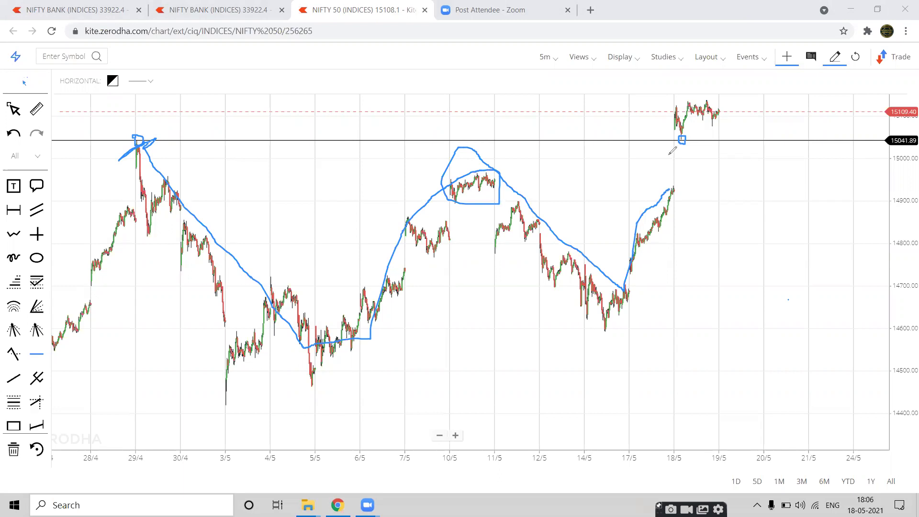
drag(671, 145, 681, 184)
mouse_move(674, 133)
mouse_down()
mouse_move(697, 109)
mouse_move(722, 109)
mouse_move(712, 126)
mouse_move(664, 124)
mouse_up()
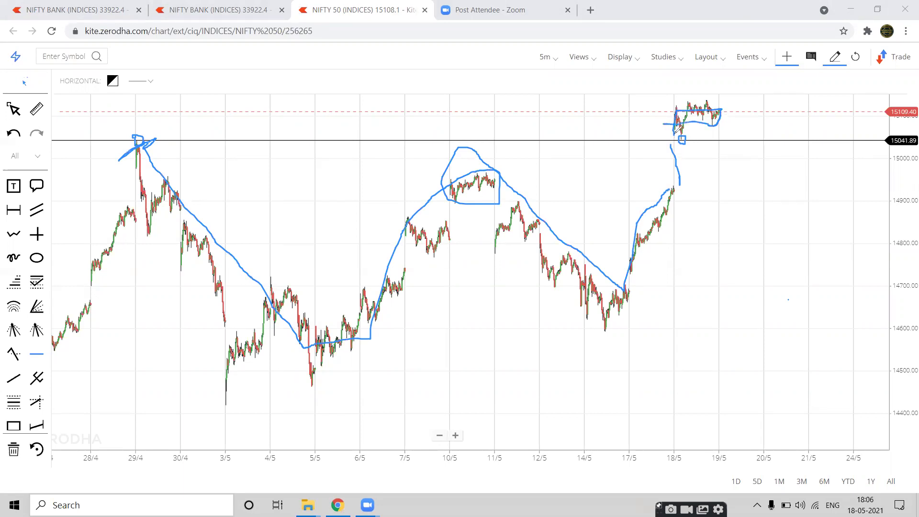
Step: Undo all freehand marks and traced swings around the 15041.89 line
key(ctrl+z)
key(ctrl+z)
key(ctrl+z)
key(ctrl+z)
key(ctrl+z)
key(ctrl+z)
key(ctrl+z)
key(ctrl+z)
key(ctrl+z)
key(ctrl+z)
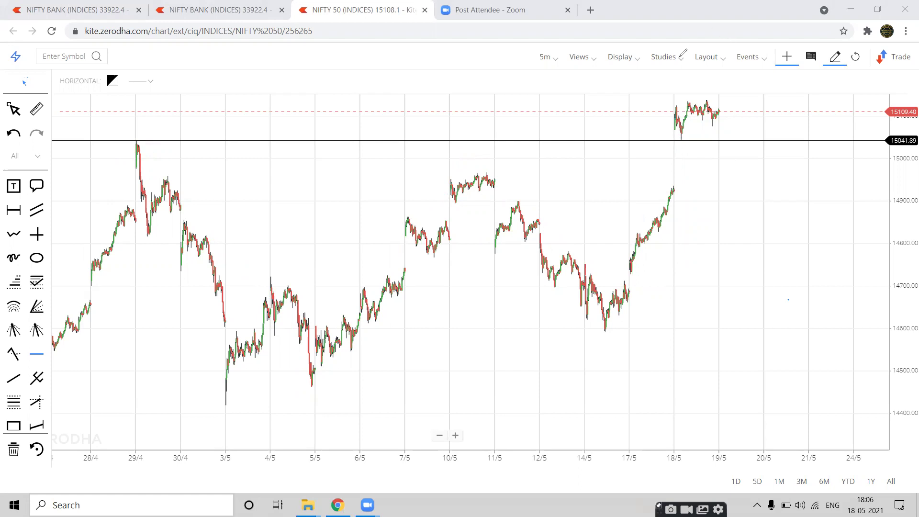
Step: Draw a horizontal line at 14968.32 on the Nifty 50 chart, just above the 10/5 highs
click(837, 60)
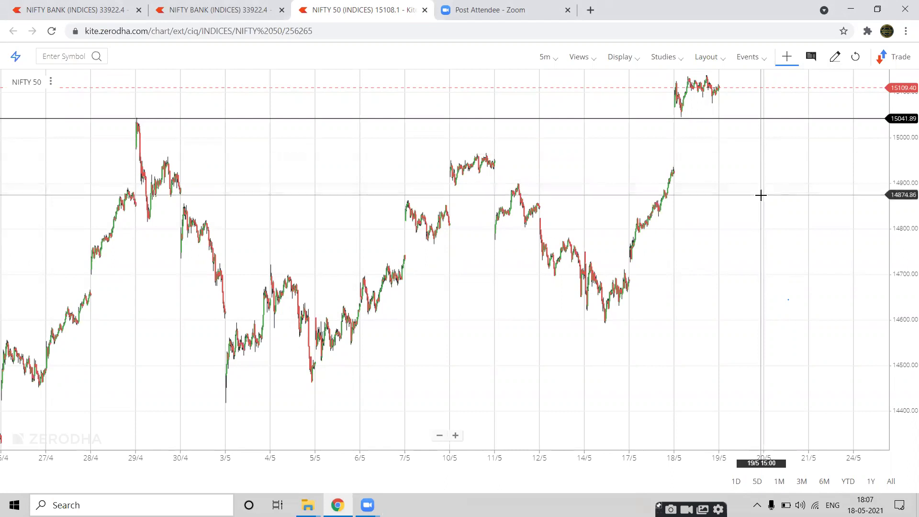
click(839, 57)
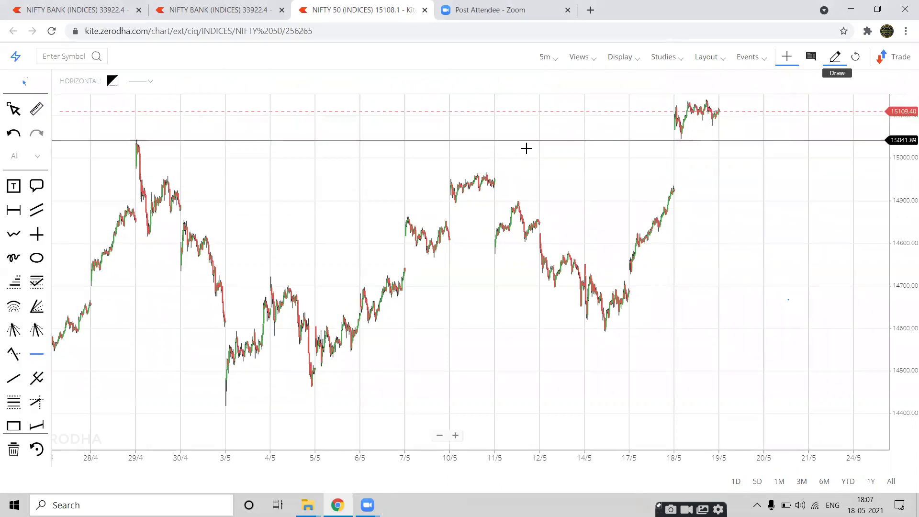
click(37, 355)
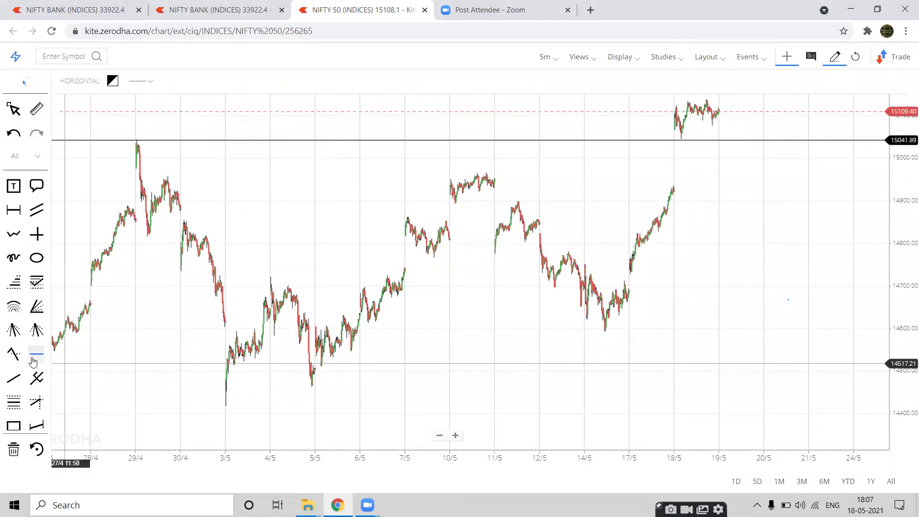
click(355, 171)
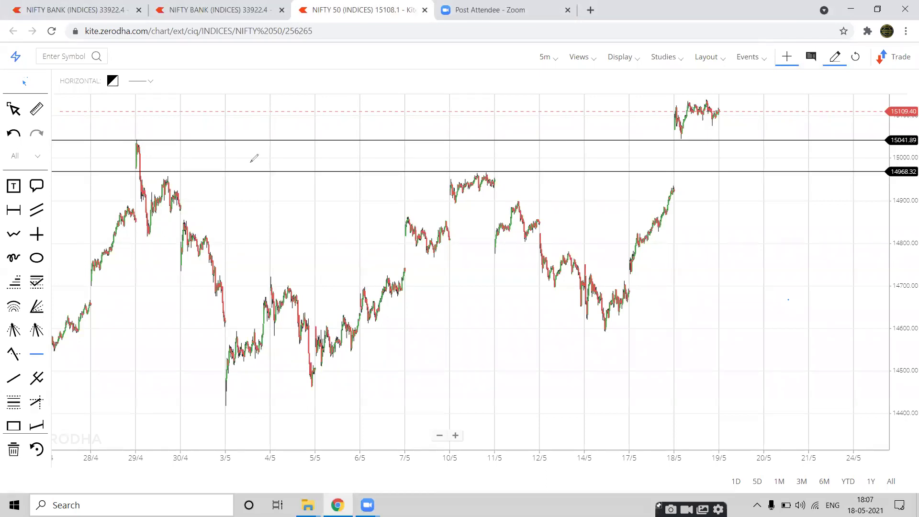
Step: Mark freehand the late-April and 10/5 price reactions at the 14968.32 line and trace the 18/5 gap up
click(168, 172)
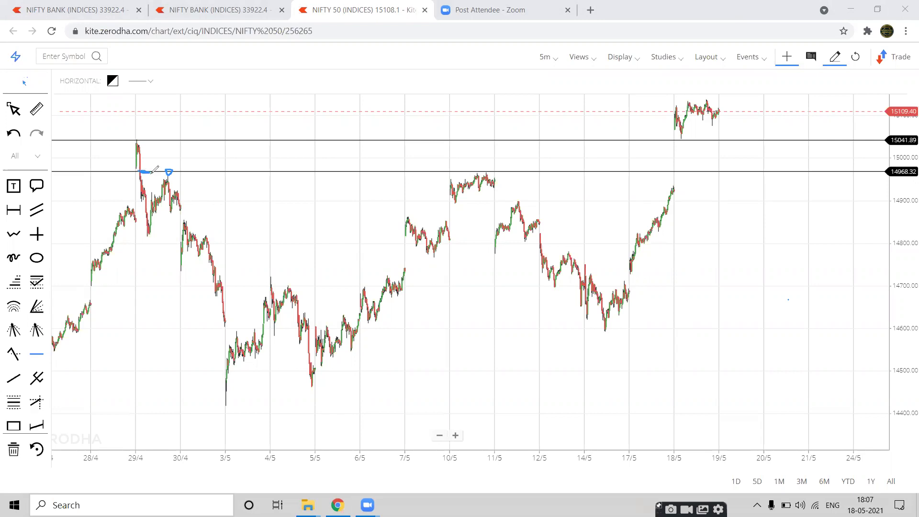
drag(168, 171, 169, 171)
mouse_move(476, 164)
mouse_down()
mouse_move(481, 174)
mouse_move(489, 168)
mouse_move(472, 170)
mouse_up()
drag(674, 184, 676, 126)
Step: Undo the freehand marks along the 14968.32 line
key(ctrl+z)
key(ctrl+z)
key(ctrl+z)
key(ctrl+z)
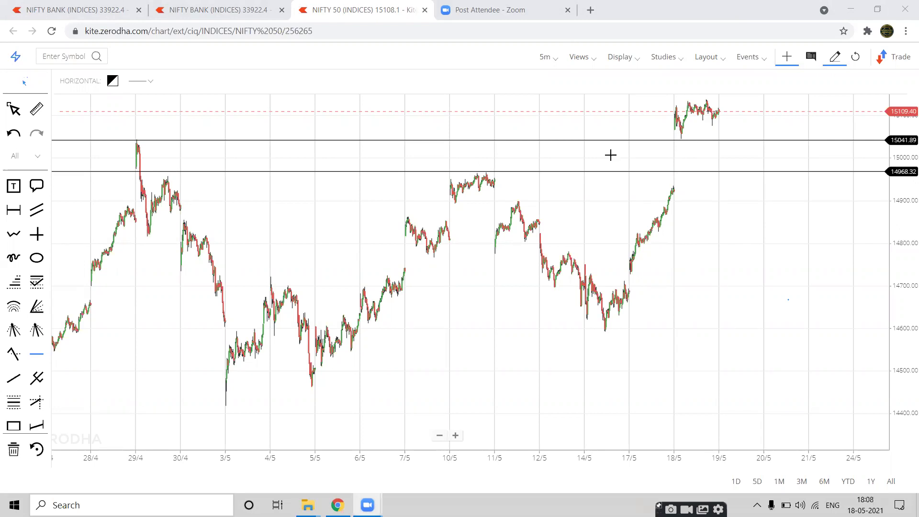
Step: Draw a horizontal line at 14889.62 on the Nifty 50 chart and circle freehand the places where the price meets it
click(650, 205)
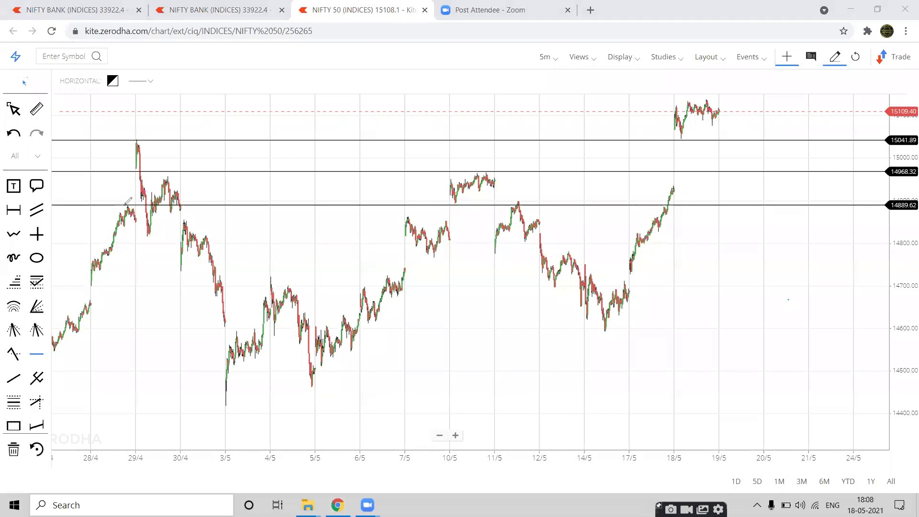
drag(132, 201, 127, 201)
mouse_move(196, 203)
mouse_down()
mouse_move(180, 203)
mouse_move(194, 202)
mouse_up()
drag(454, 201, 453, 198)
drag(517, 201, 555, 210)
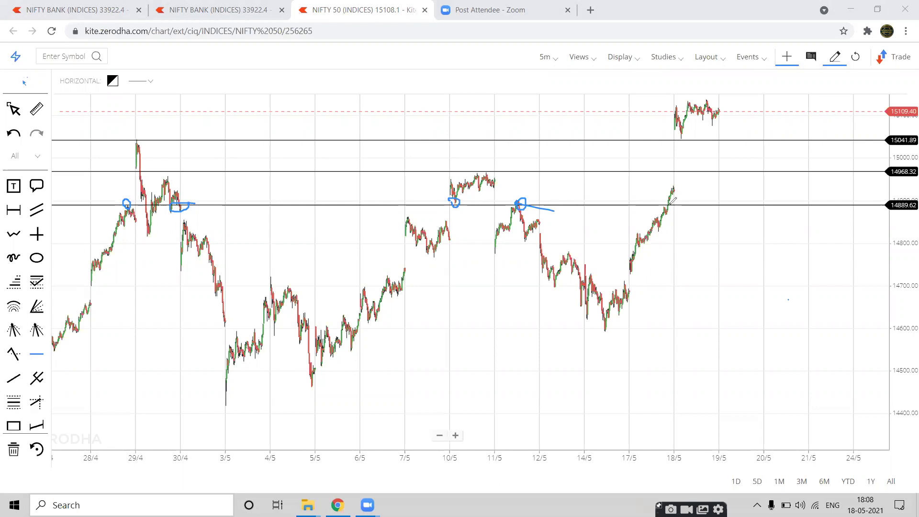
mouse_move(668, 204)
mouse_down()
mouse_move(685, 203)
mouse_move(675, 178)
mouse_move(651, 186)
mouse_move(662, 201)
mouse_up()
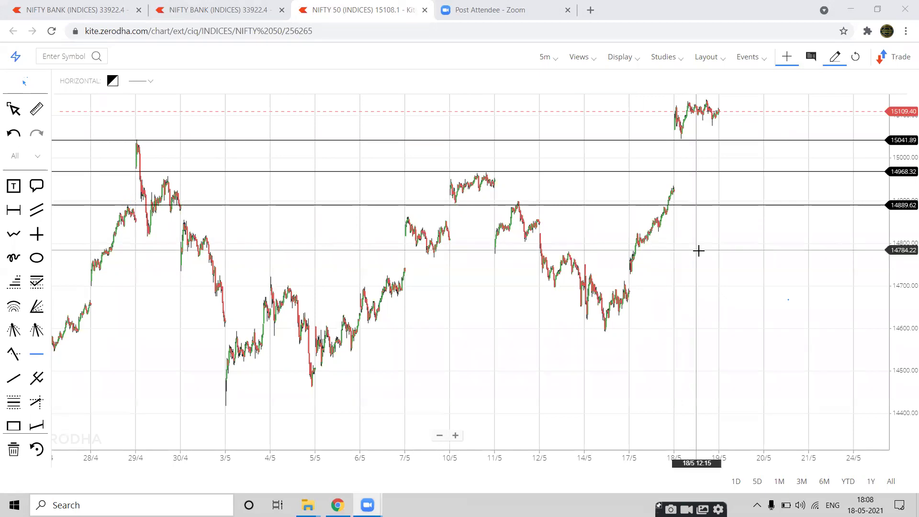
Step: Switch the Nifty 50 chart to the 15-minute interval and bring the price history from March into view
drag(729, 189, 750, 347)
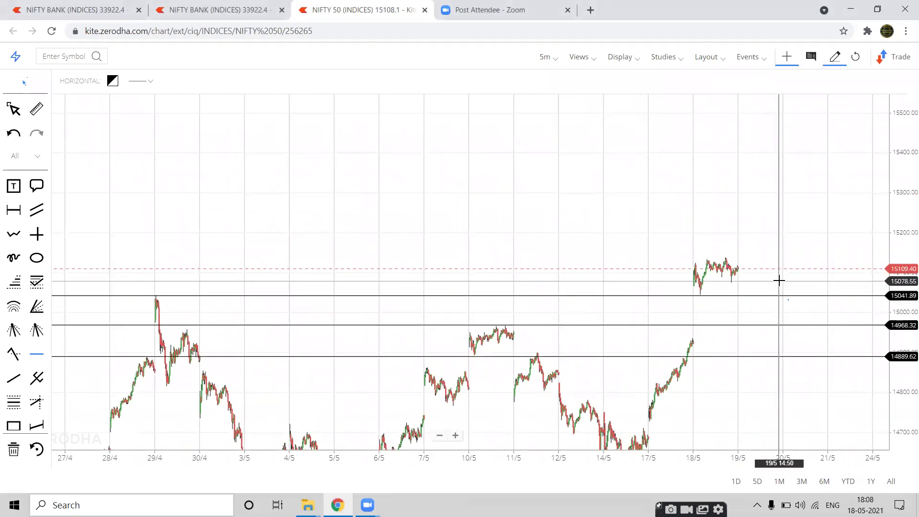
click(555, 58)
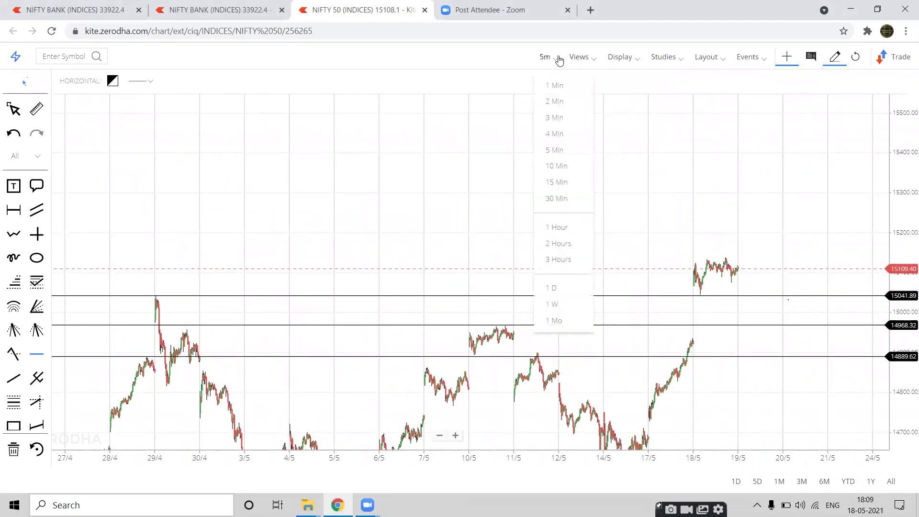
click(559, 181)
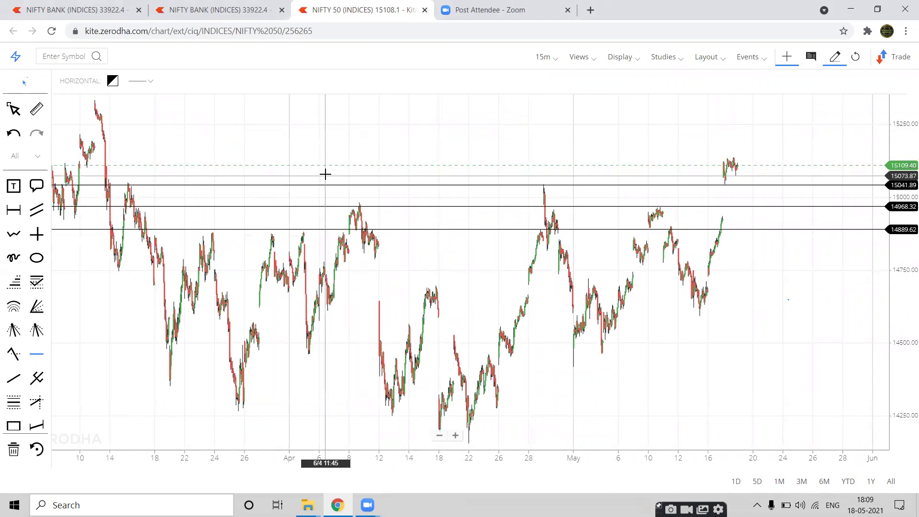
drag(325, 175, 424, 193)
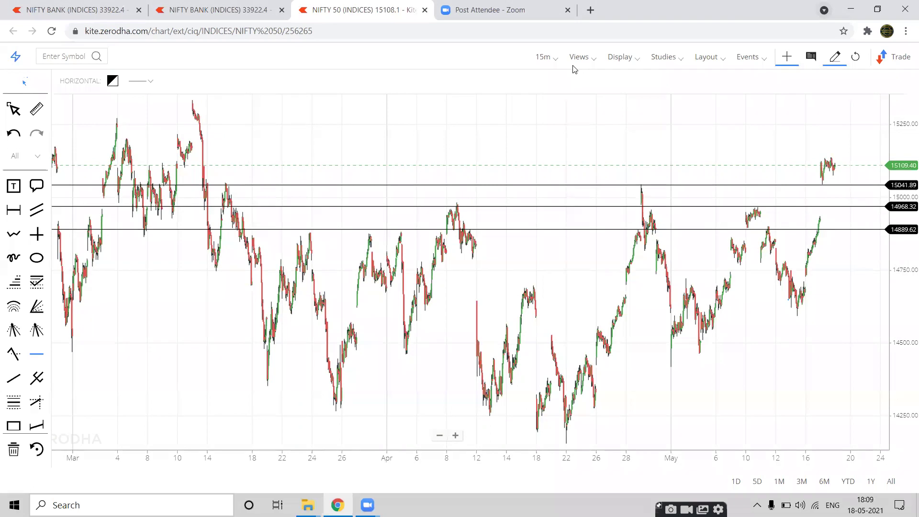
Step: Mark freehand the March candles along the dashed 15109.40 price line
click(137, 169)
click(150, 169)
click(163, 164)
click(176, 165)
click(201, 165)
Step: Undo the freehand marks on the March candles
key(ctrl+z)
key(ctrl+z)
key(ctrl+z)
key(ctrl+z)
key(ctrl+z)
key(ctrl+z)
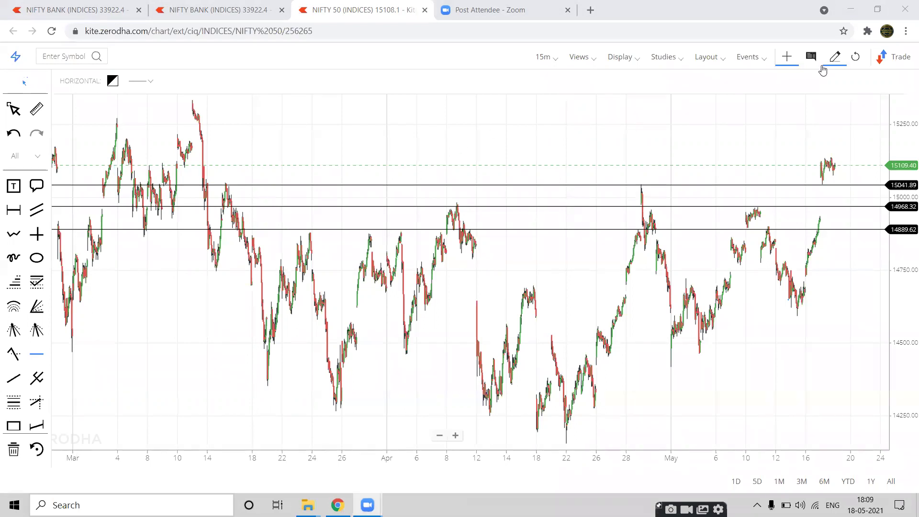
Step: Draw a horizontal line at 15202.47 across the March highs on the Nifty 50 chart
click(835, 57)
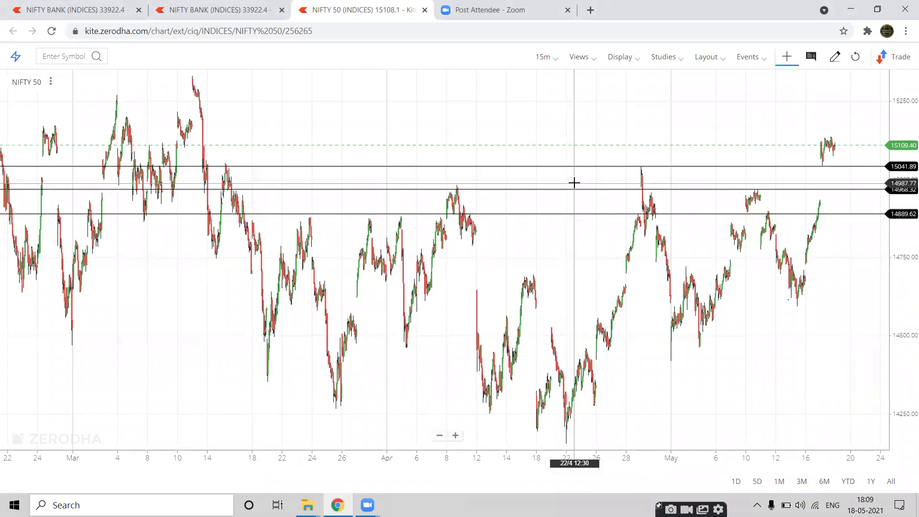
click(836, 57)
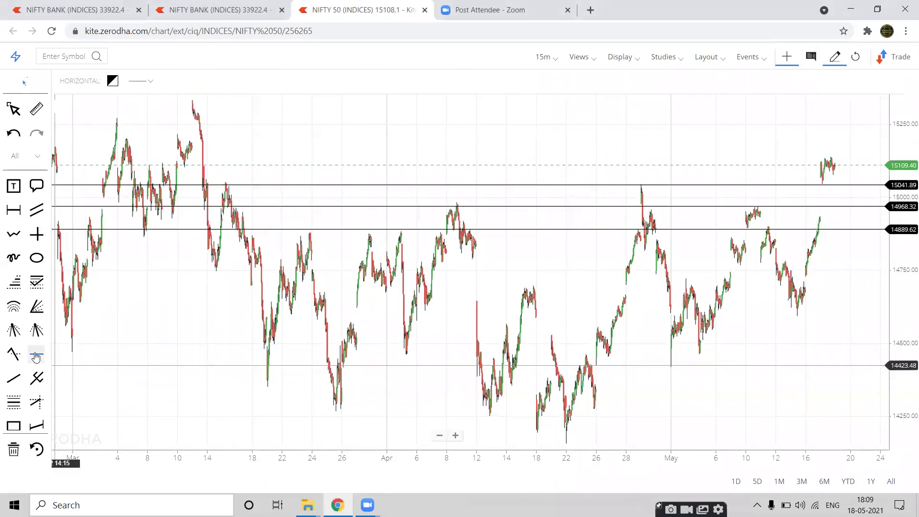
click(260, 139)
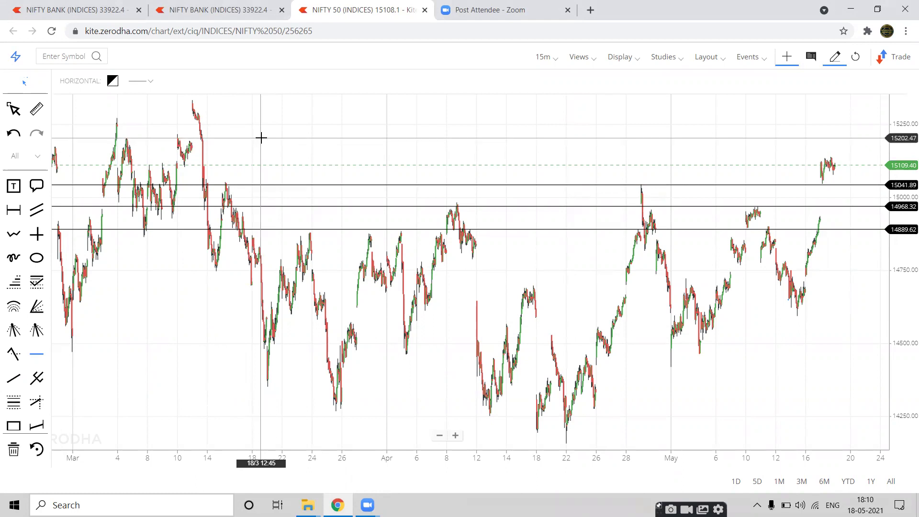
click(261, 138)
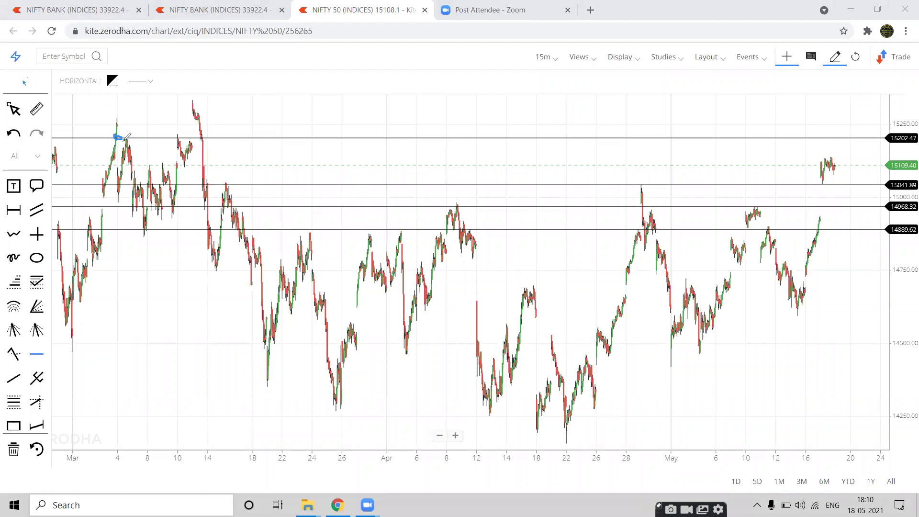
Step: Circle freehand the March price reactions at the 15202.47 line and trace a stroke just below it to early May
drag(124, 138, 126, 139)
drag(177, 139, 178, 133)
mouse_move(190, 135)
mouse_down()
mouse_move(194, 109)
mouse_move(207, 141)
mouse_up()
drag(265, 143, 673, 151)
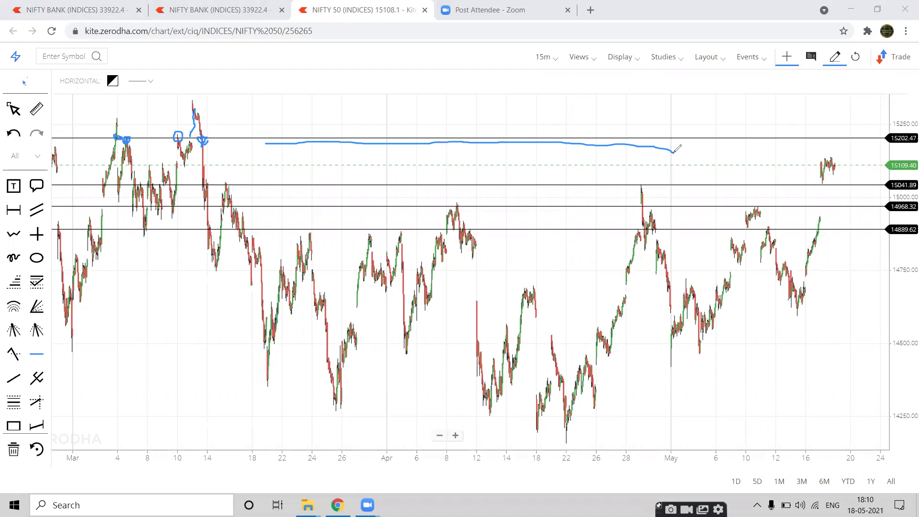
Step: Undo the freehand marks along the 15202.47 line
key(ctrl+z)
key(ctrl+z)
key(ctrl+z)
key(ctrl+z)
key(ctrl+z)
key(ctrl+z)
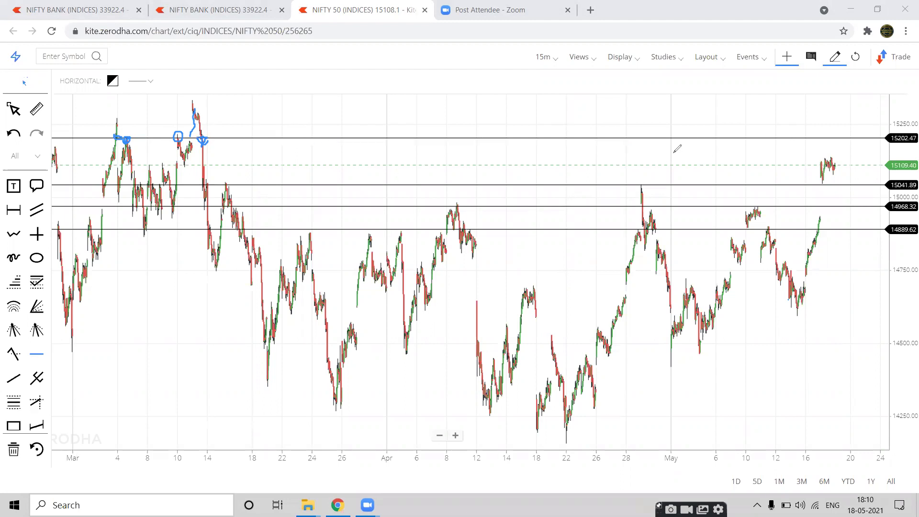